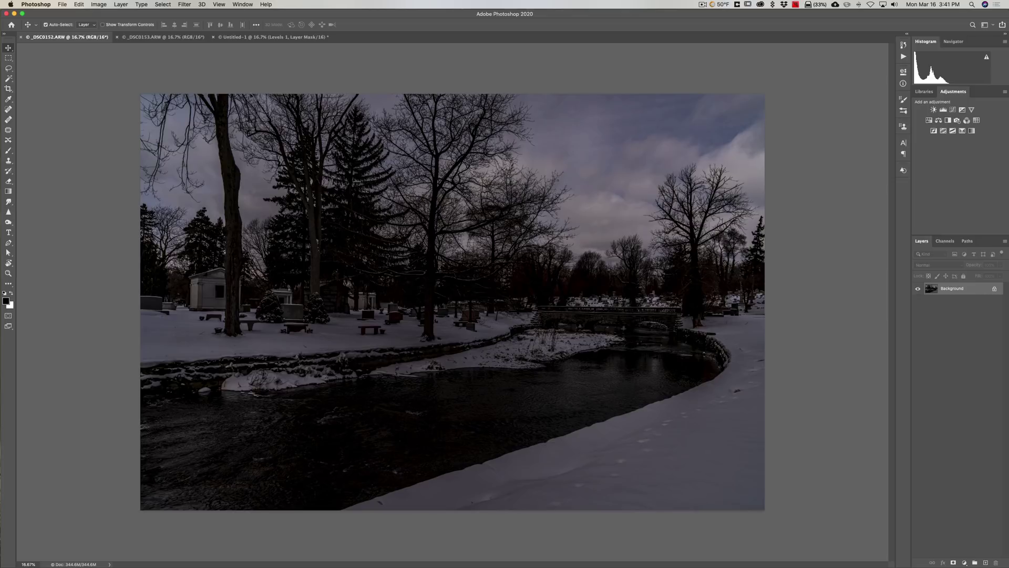
# Step: View the bright _DSC0153.ARW exposure, then show the finished Untitled-1 composite
pyautogui.click(173, 37)
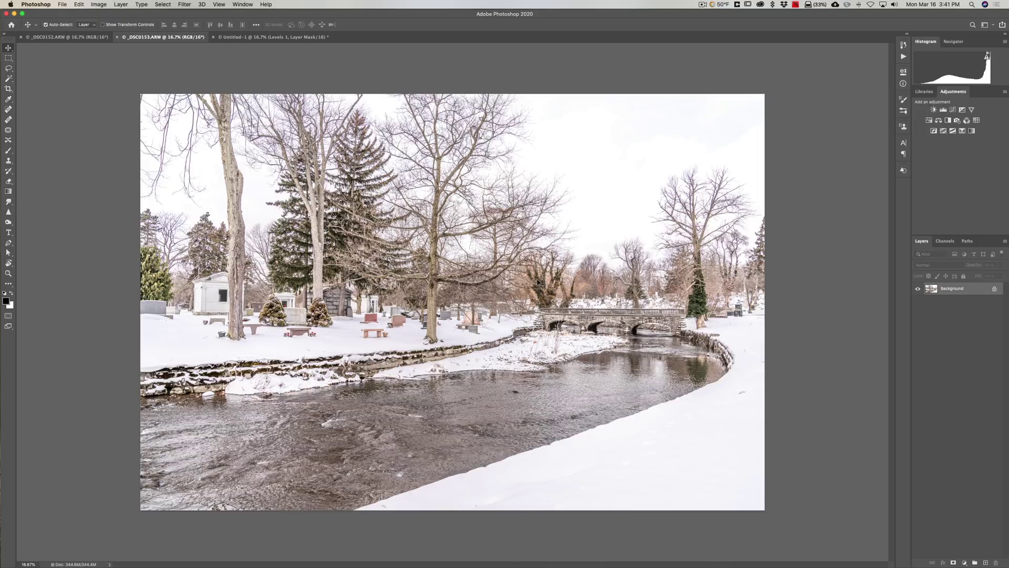
pyautogui.click(272, 40)
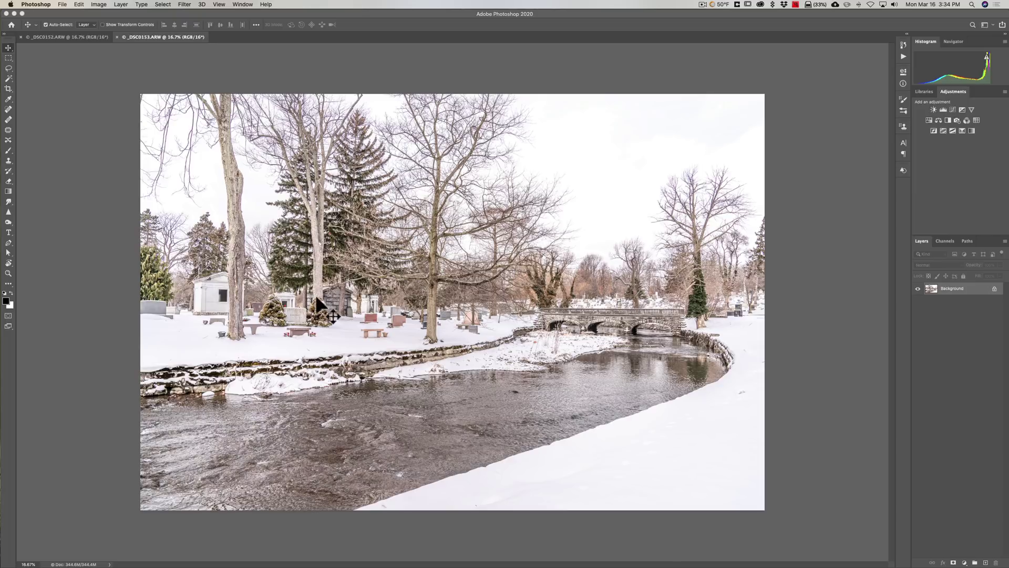
# Step: Flip between the dark _DSC0152.ARW and bright _DSC0153.ARW exposures, ending on _DSC0152.ARW
pyautogui.click(83, 37)
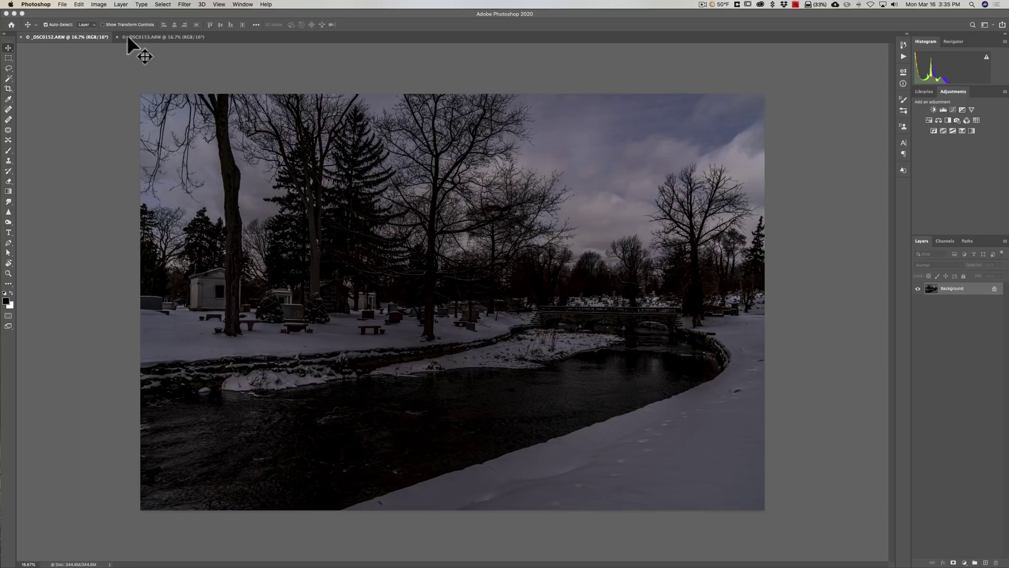
pyautogui.click(148, 34)
pyautogui.click(91, 37)
# Step: Load both open ARW exposures into a layer stack with automatic alignment enabled
pyautogui.click(64, 5)
pyautogui.moveTo(99, 186)
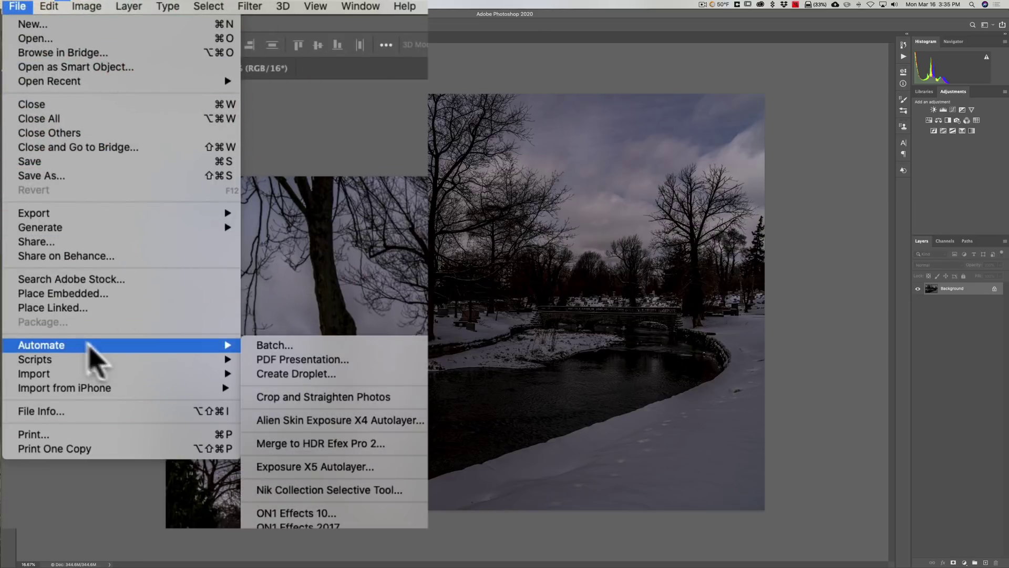
pyautogui.moveTo(174, 360)
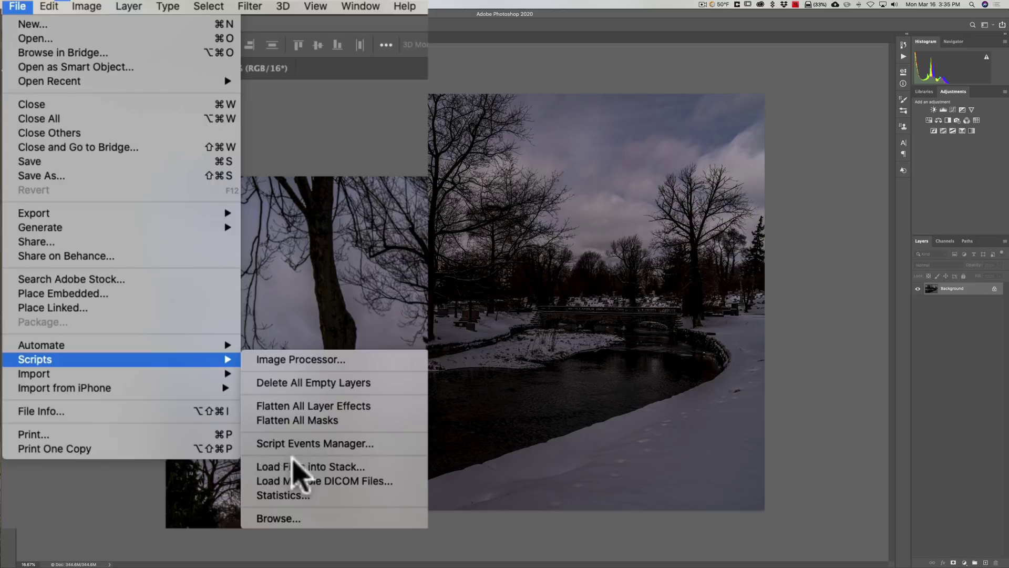
pyautogui.click(330, 466)
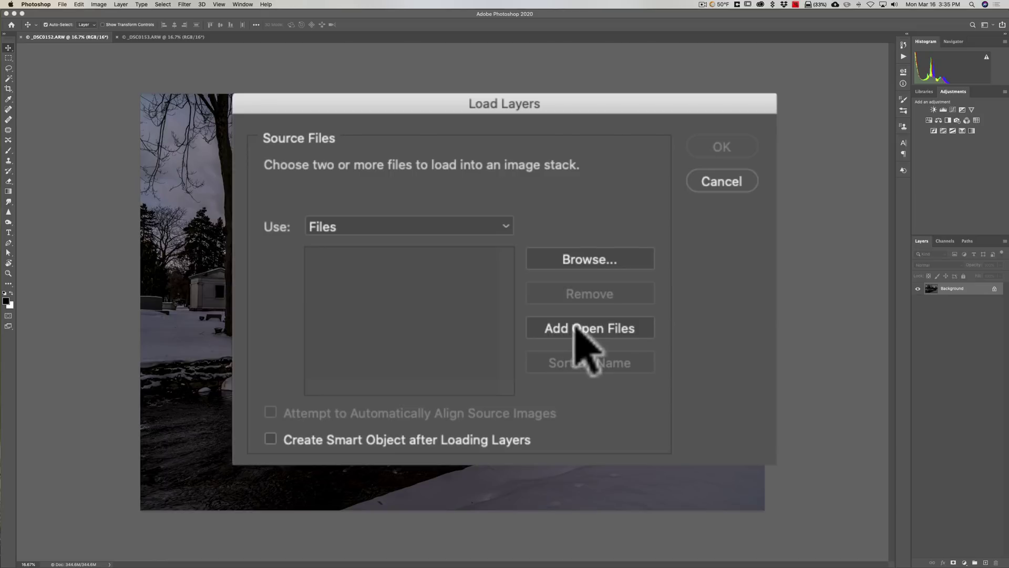
pyautogui.click(576, 327)
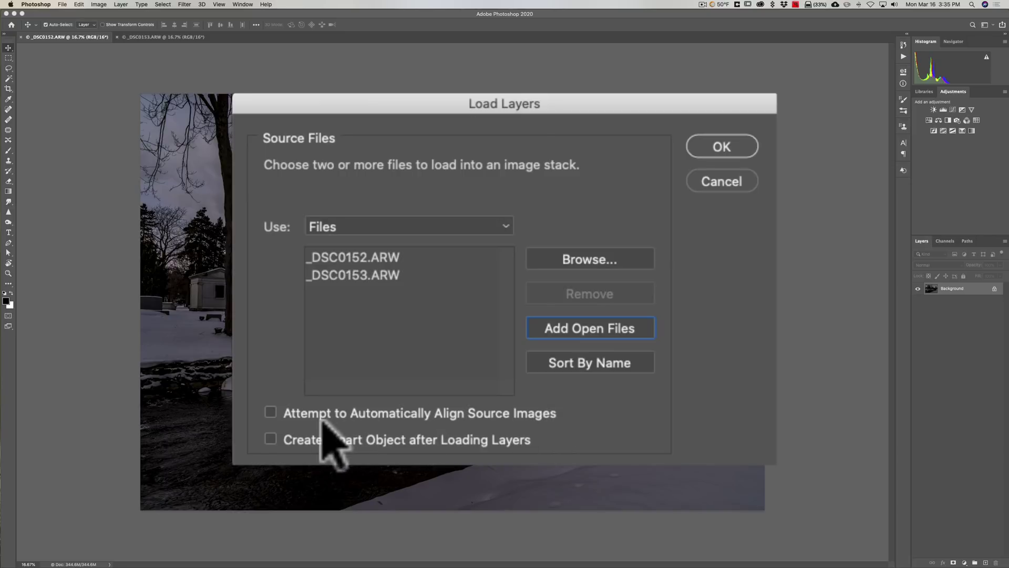
pyautogui.click(270, 412)
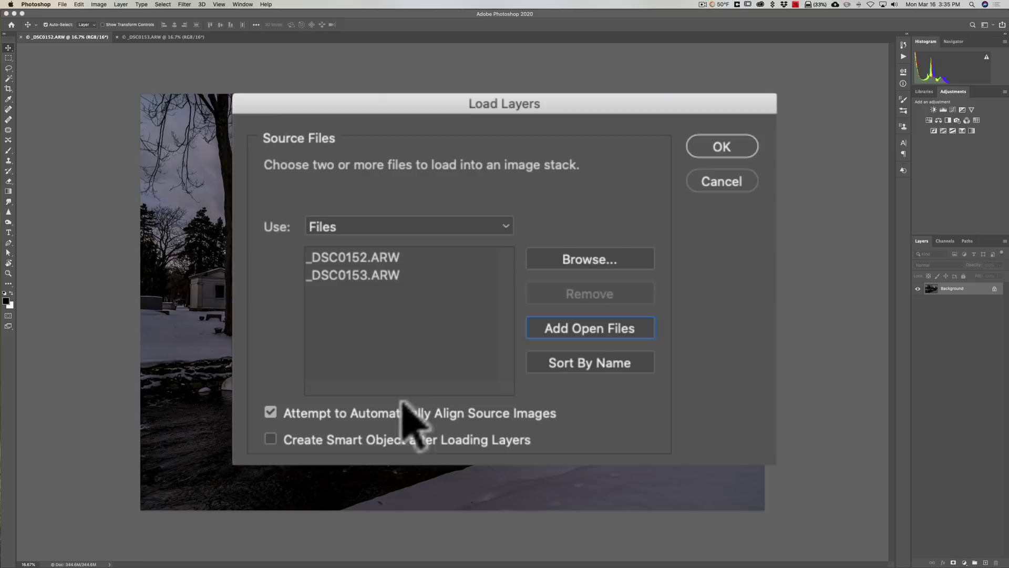
pyautogui.click(722, 146)
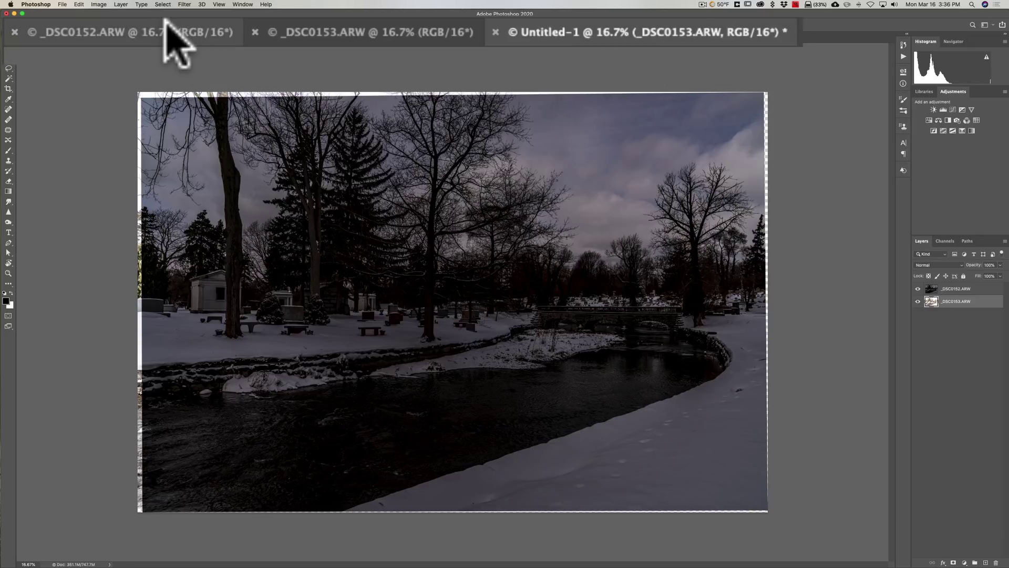
pyautogui.click(158, 33)
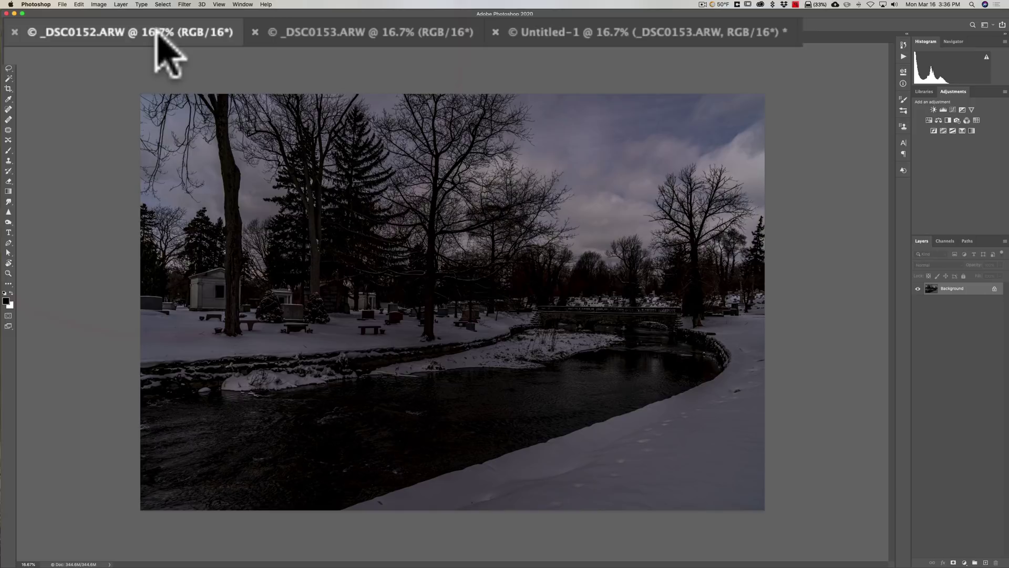
pyautogui.click(323, 32)
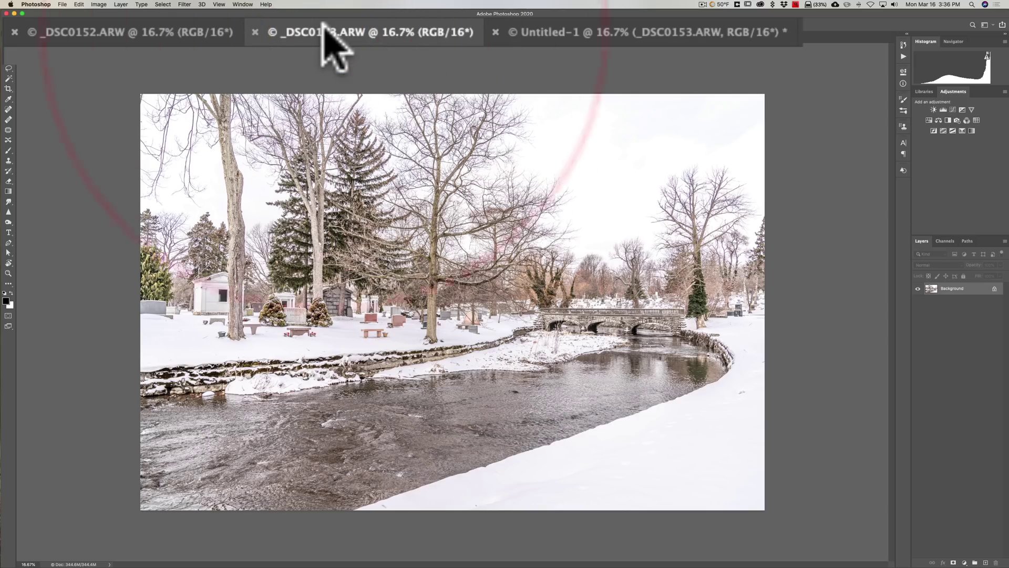
pyautogui.click(263, 36)
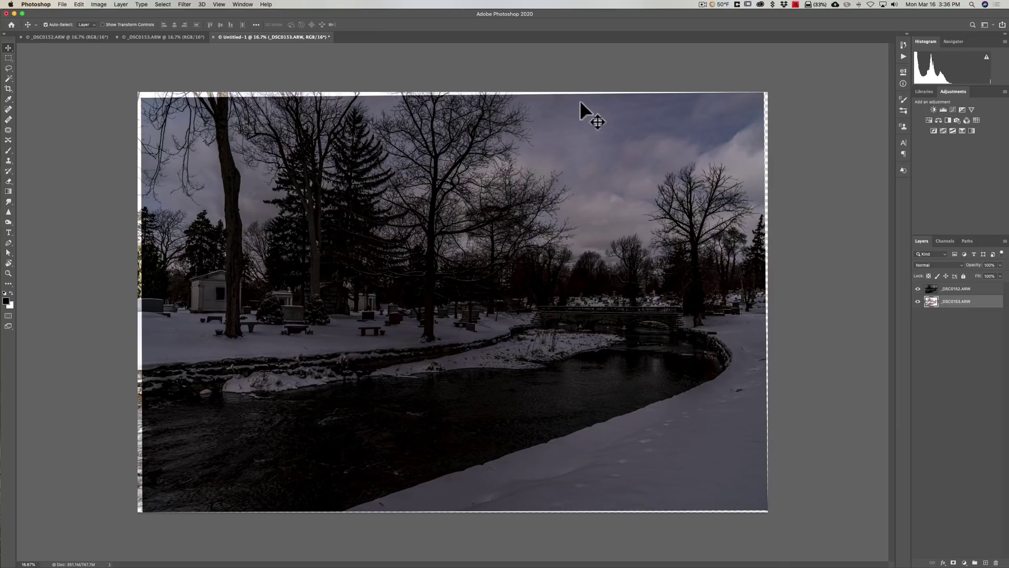
# Step: Select both the _DSC0152.ARW and _DSC0153.ARW layers in the Layers panel
pyautogui.click(984, 292)
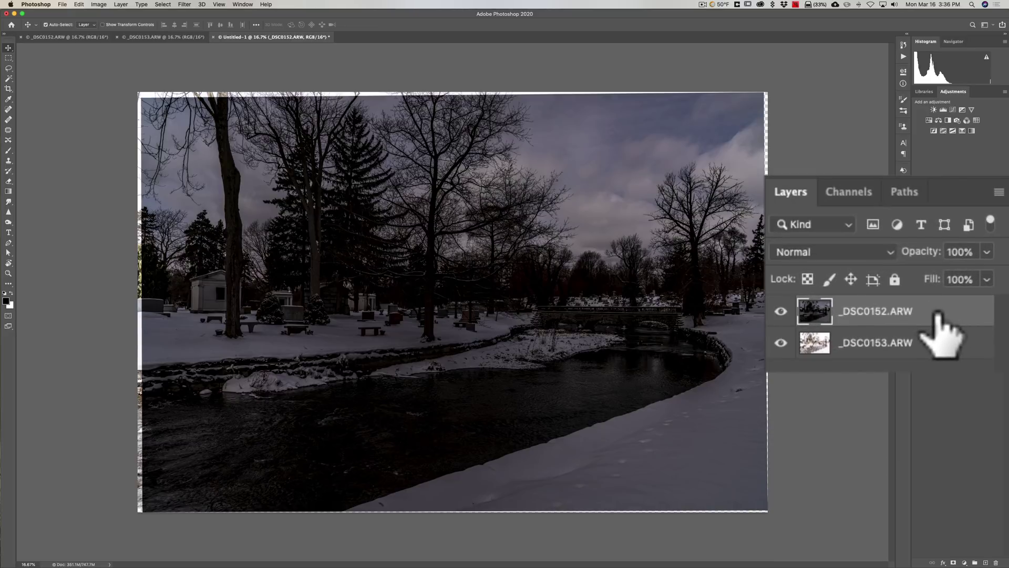
pyautogui.keyDown('super'); pyautogui.click(936, 342); pyautogui.keyUp('super')
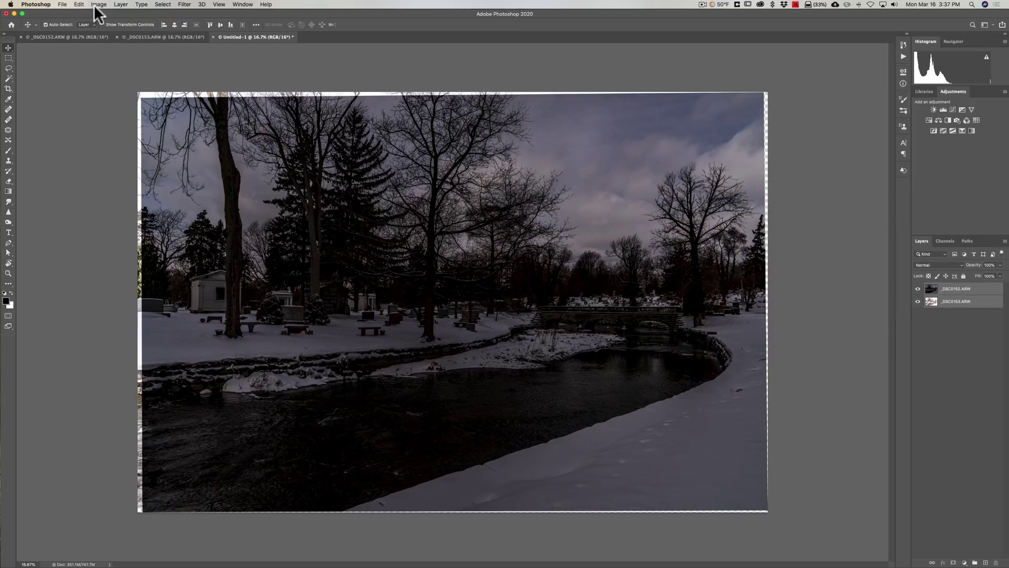
# Step: Auto-blend the layers as Stack Images with Seamless Tones and Colors and Content Aware Fill
pyautogui.click(80, 4)
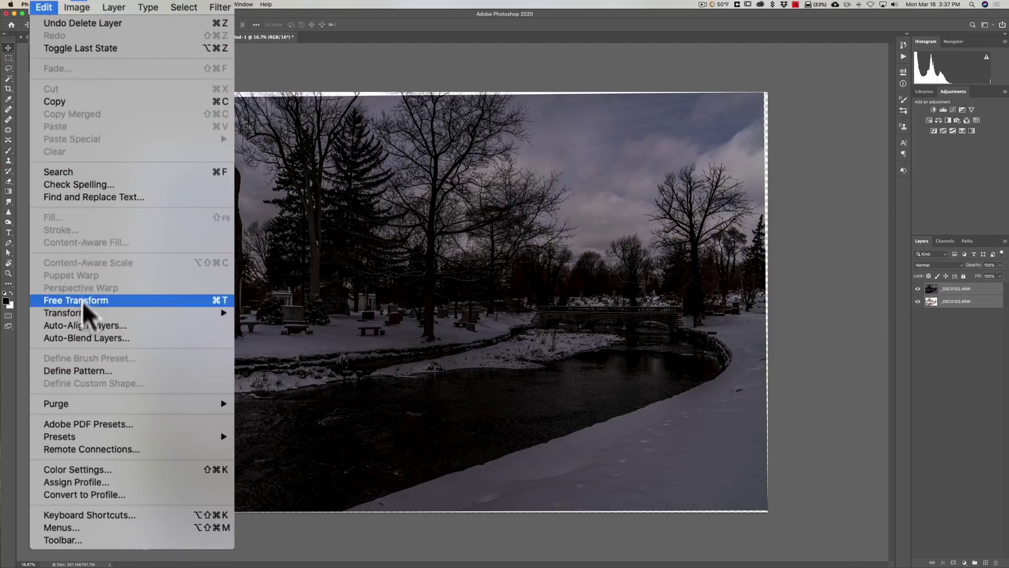
pyautogui.click(84, 342)
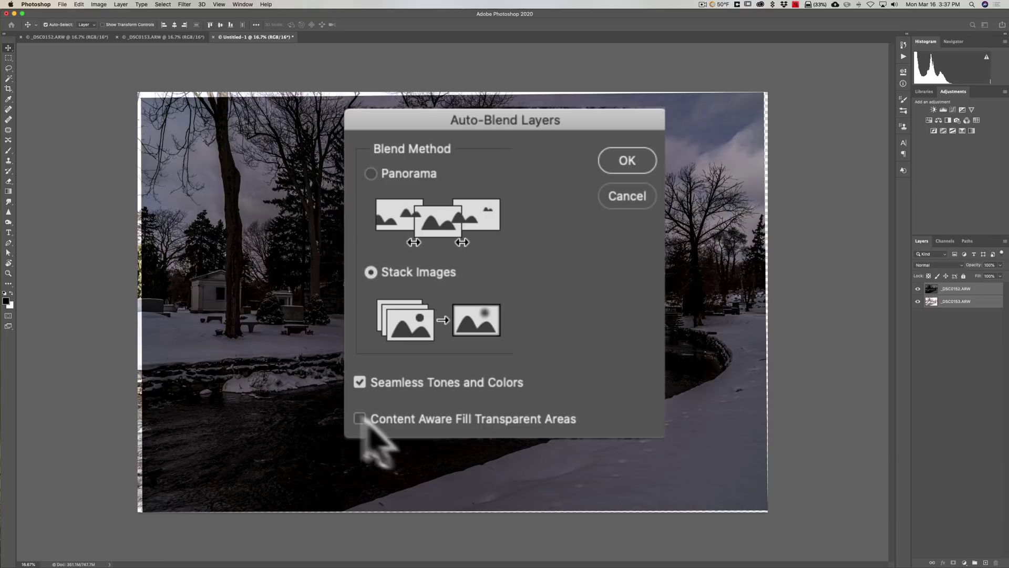
pyautogui.click(359, 418)
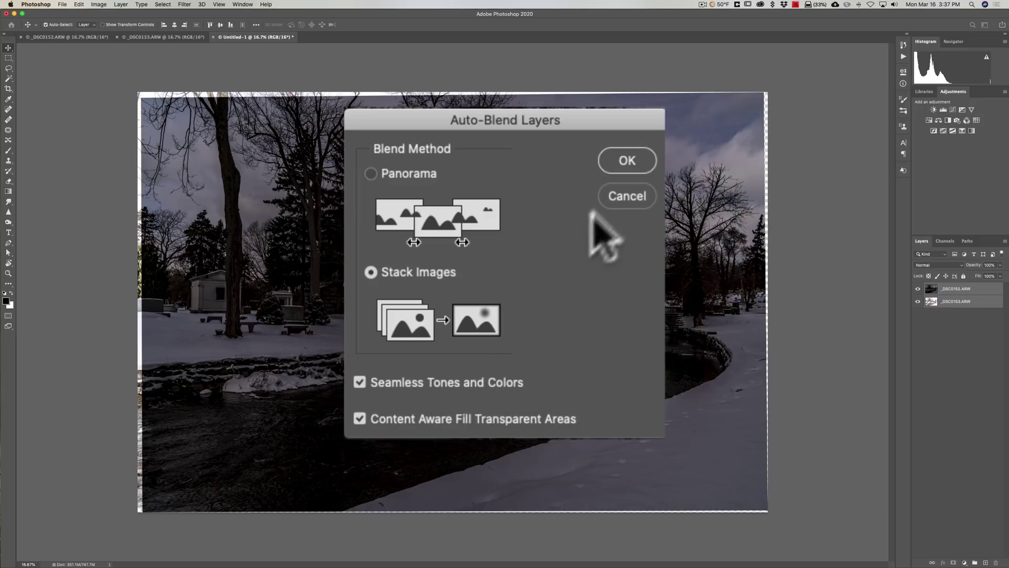
pyautogui.click(627, 160)
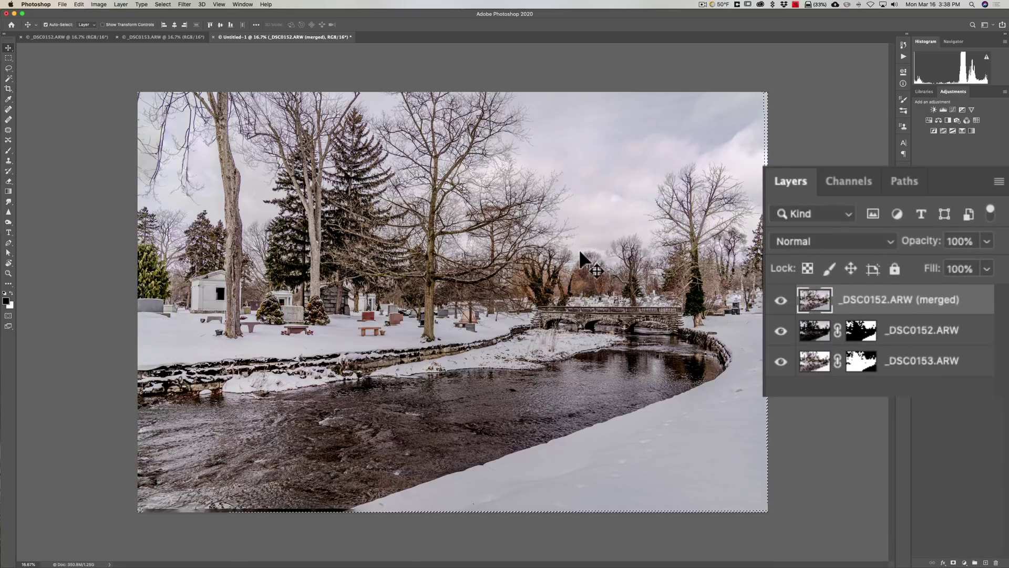
pyautogui.click(64, 37)
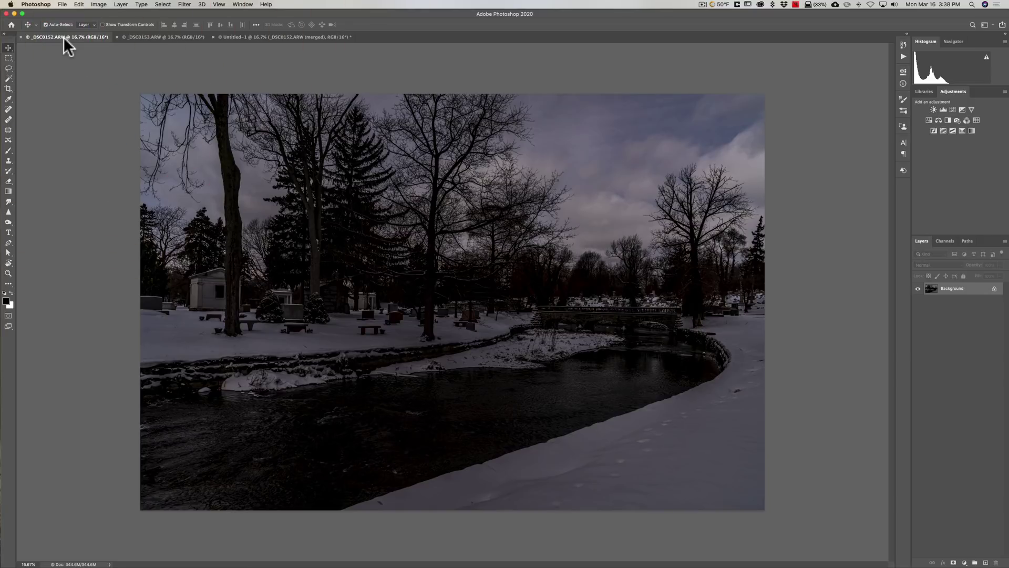
pyautogui.click(162, 37)
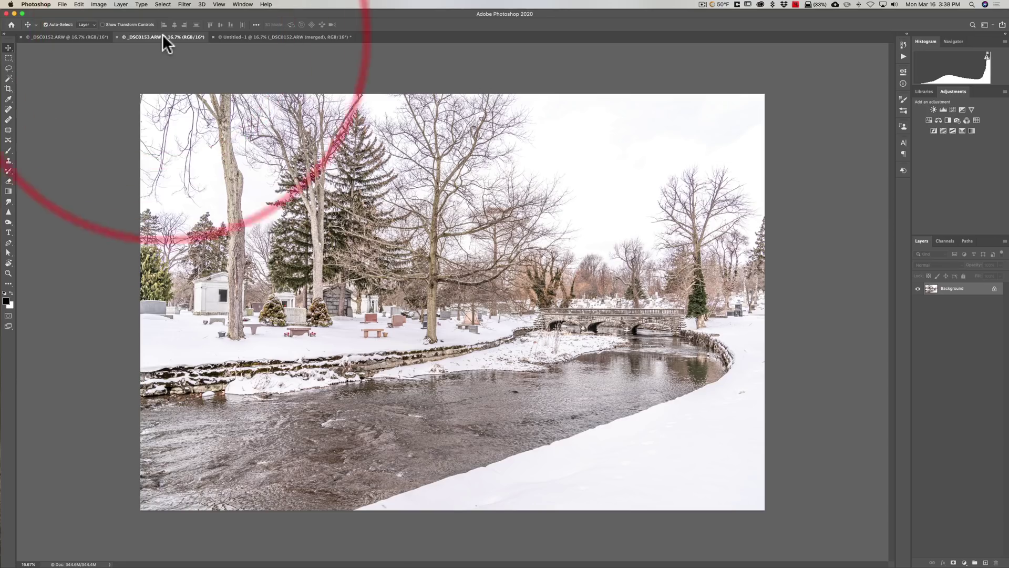
pyautogui.click(270, 37)
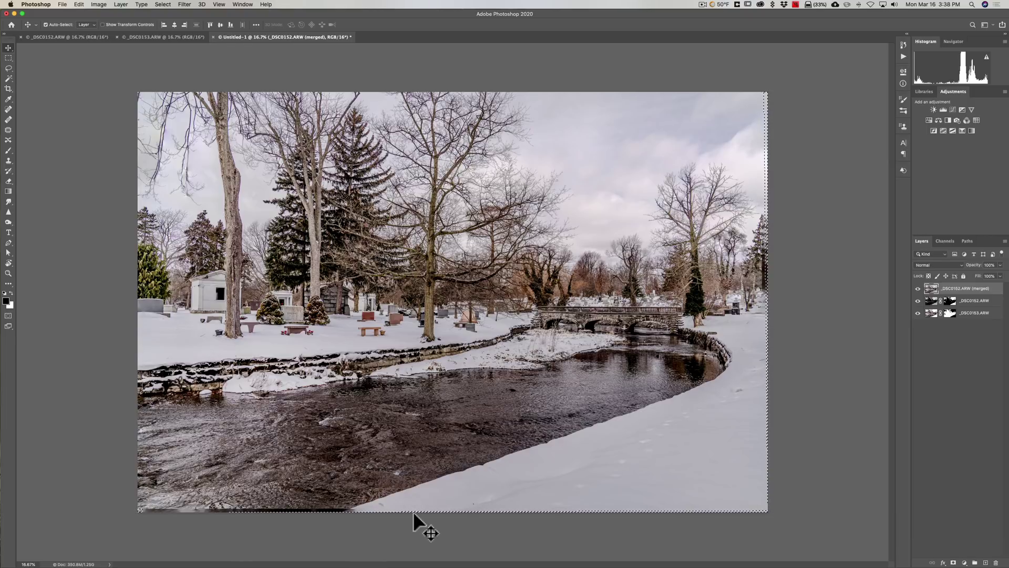
# Step: Deselect with Cmd+D and crop a sliver off the bottom-right edges
pyautogui.press('super')
pyautogui.press('super+d')
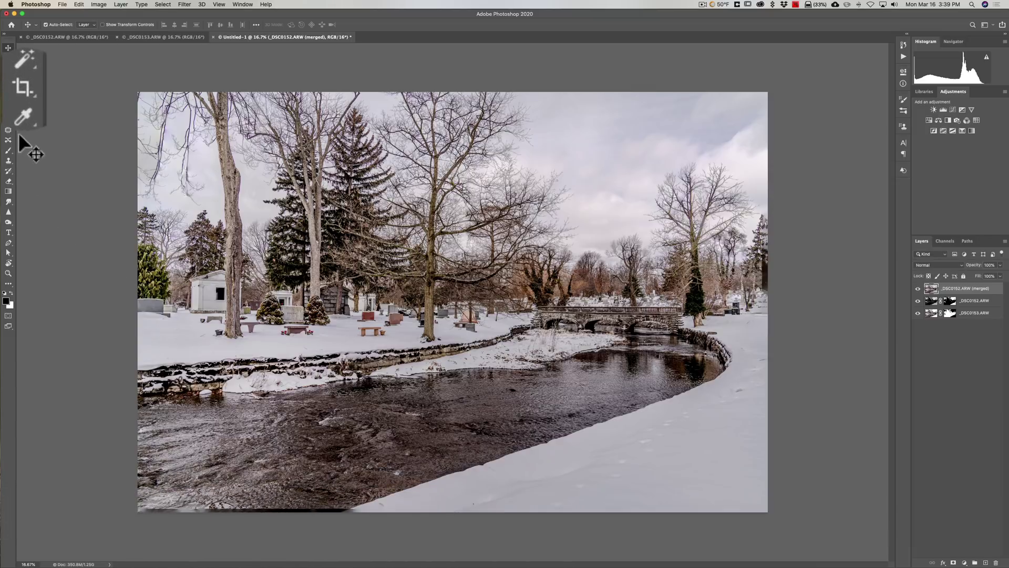
pyautogui.click(9, 89)
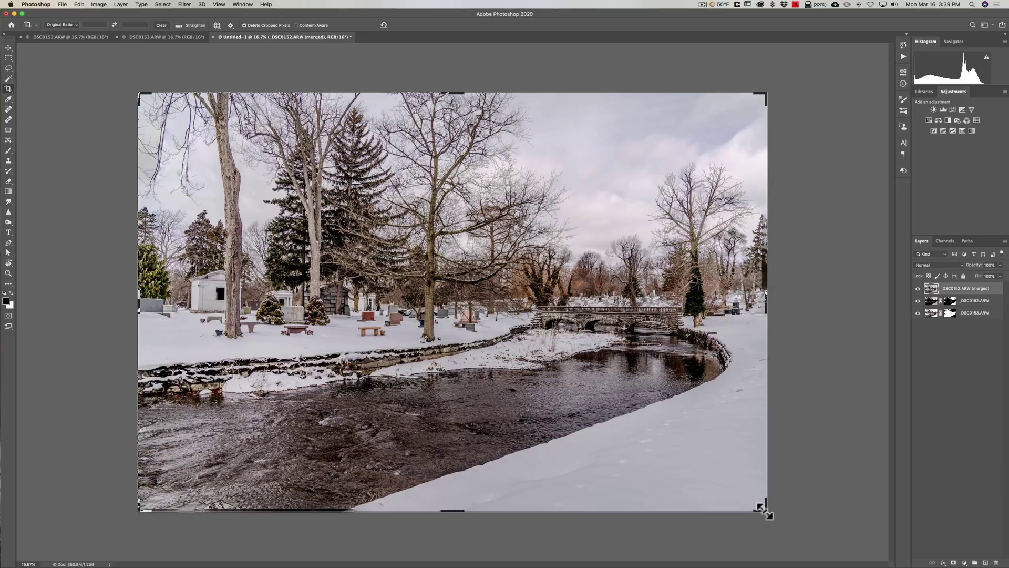
pyautogui.moveTo(763, 510); pyautogui.dragTo(757, 500)
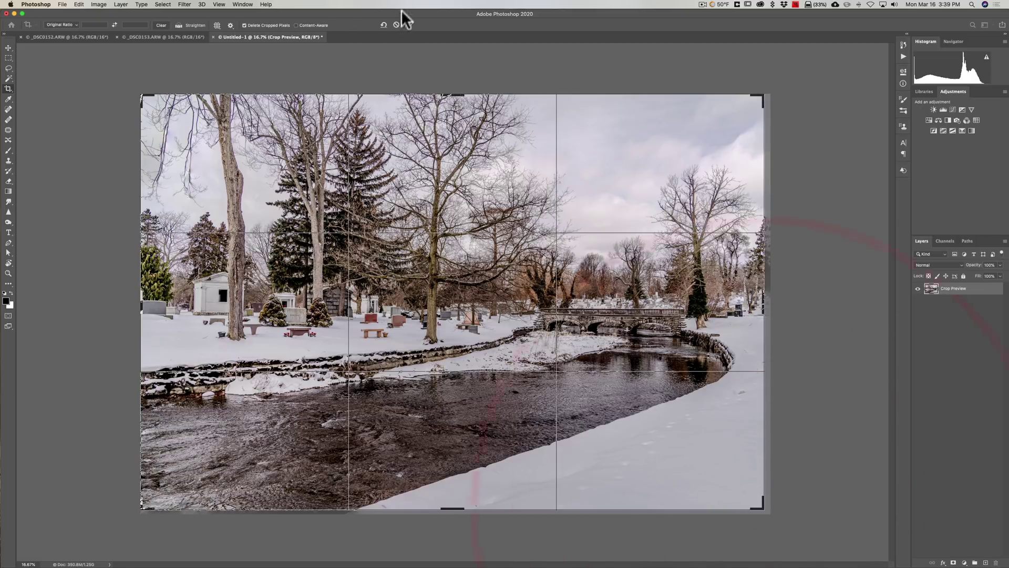
pyautogui.click(412, 30)
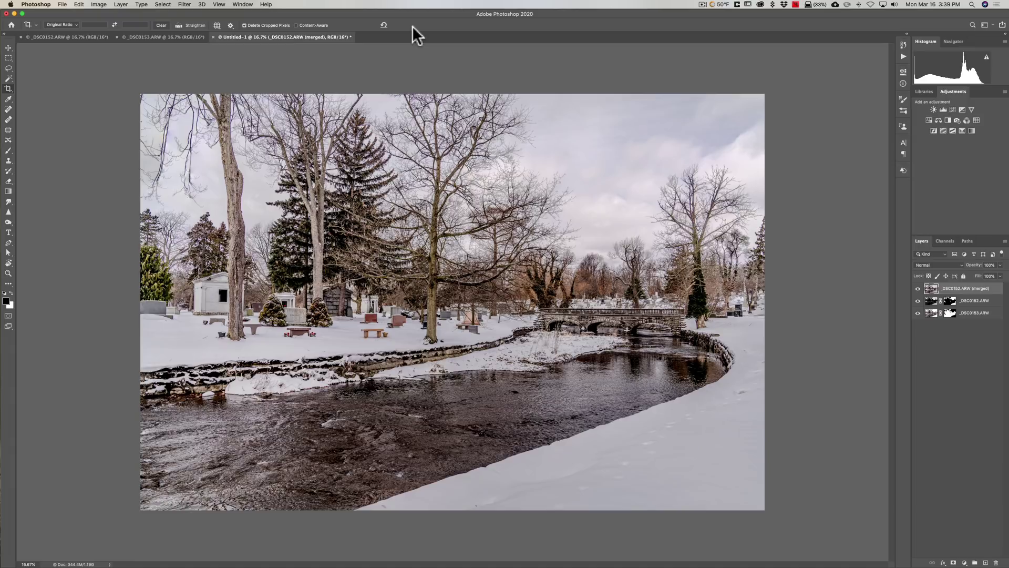
pyautogui.click(78, 36)
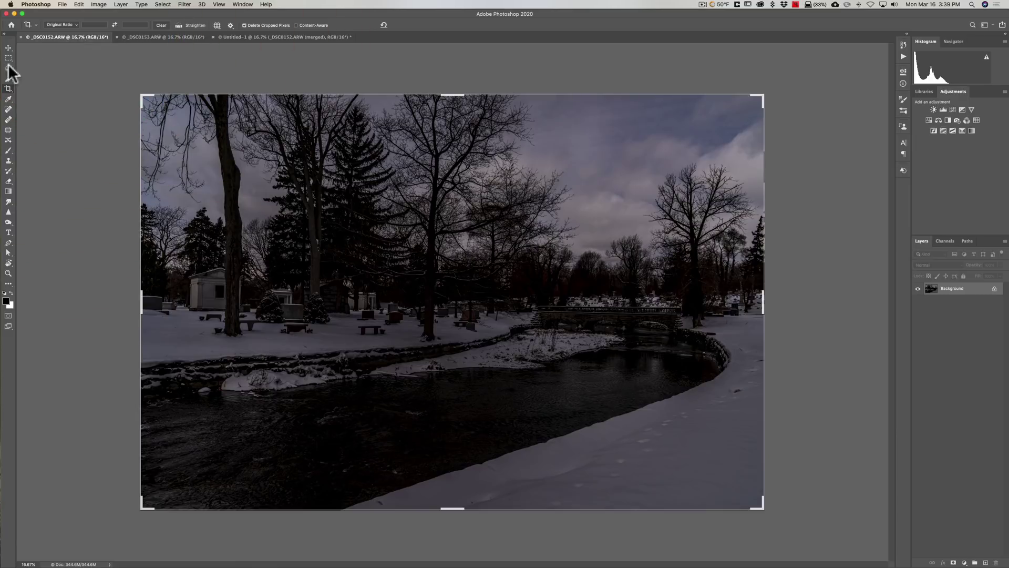
pyautogui.click(8, 48)
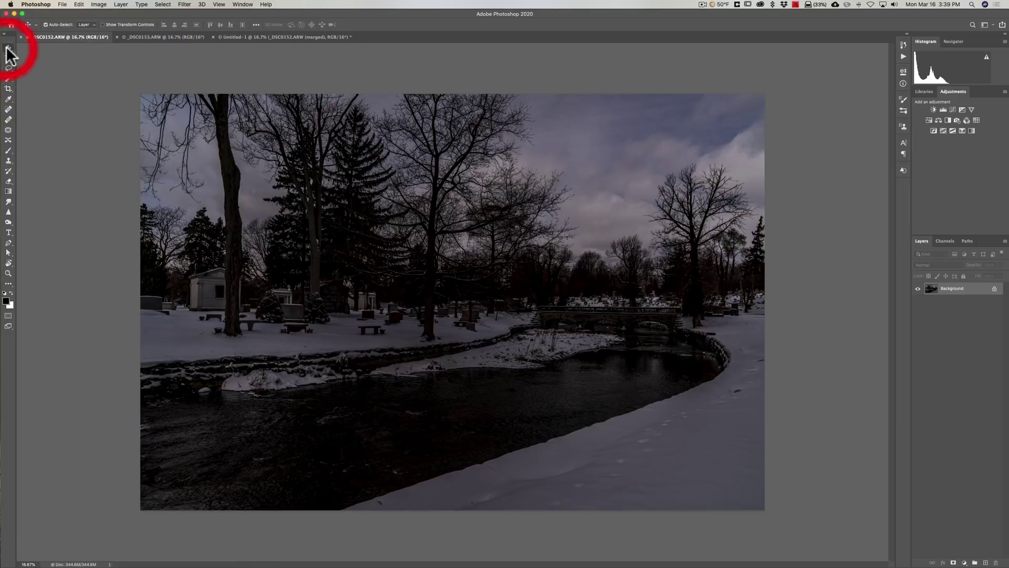
pyautogui.click(172, 34)
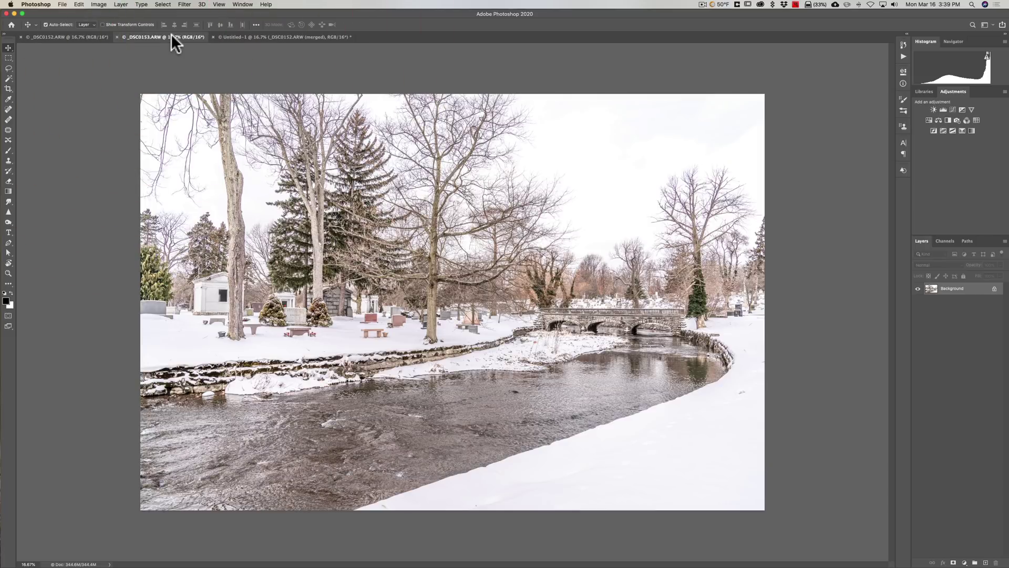
pyautogui.click(307, 37)
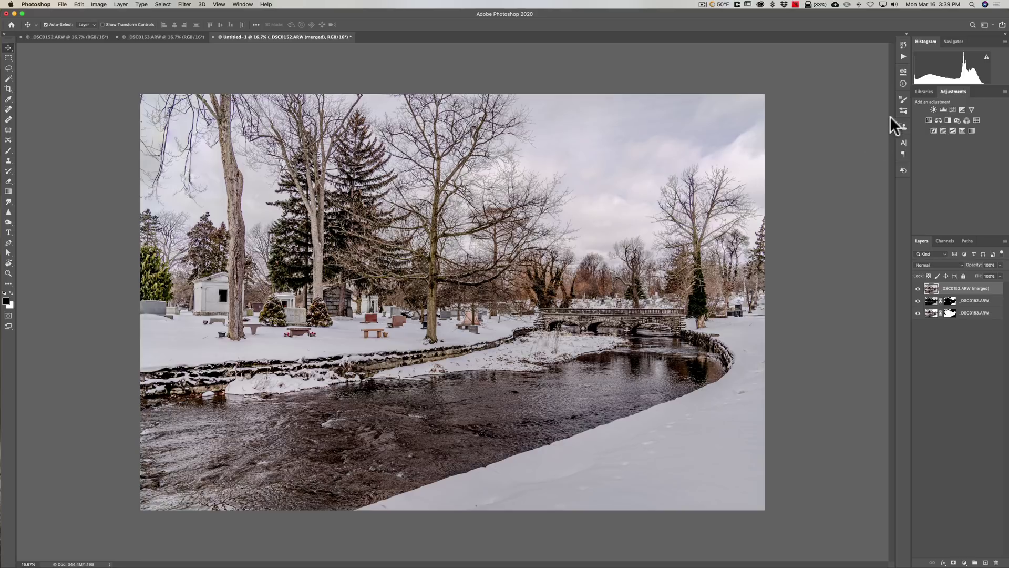
# Step: Add a Levels adjustment layer with midtones at 0.77 and white point at 247
pyautogui.click(944, 110)
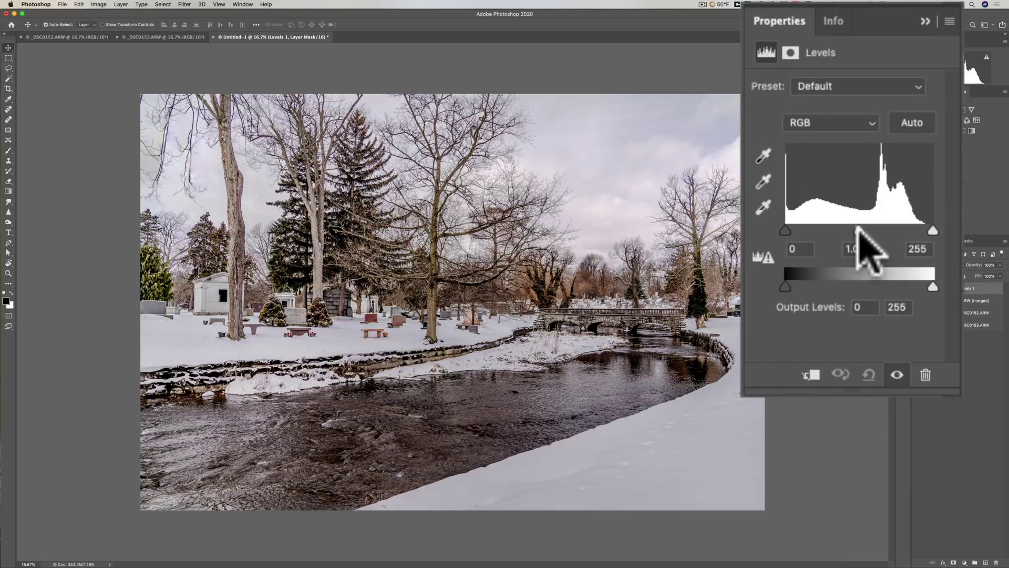
pyautogui.moveTo(858, 229); pyautogui.dragTo(868, 227)
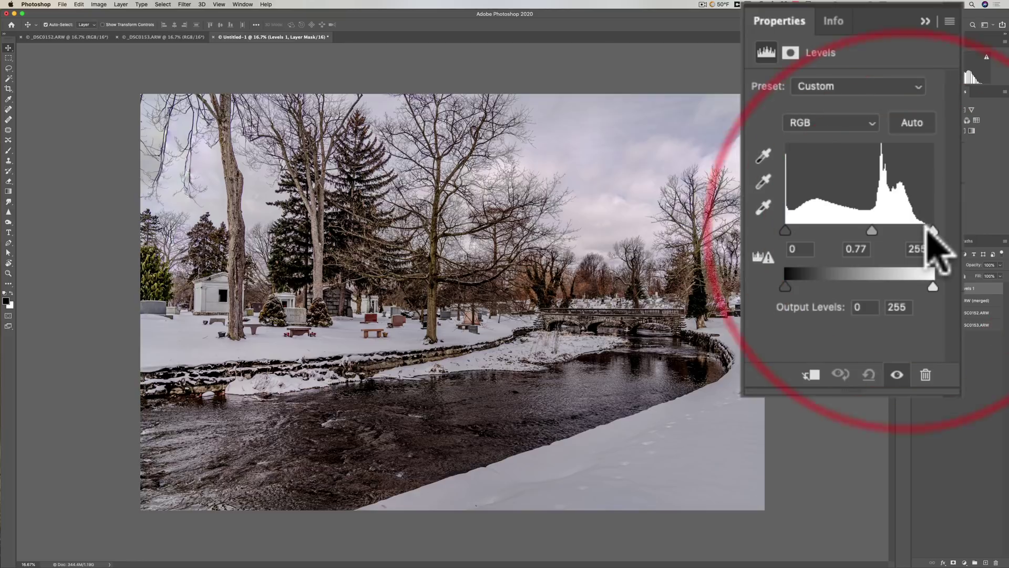
pyautogui.moveTo(933, 231); pyautogui.dragTo(924, 226)
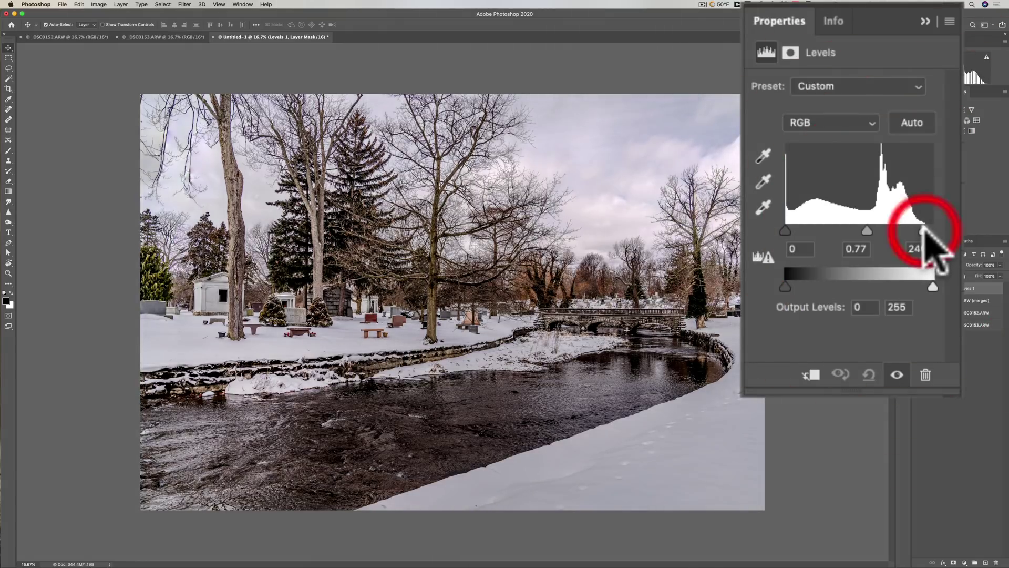
pyautogui.click(882, 67)
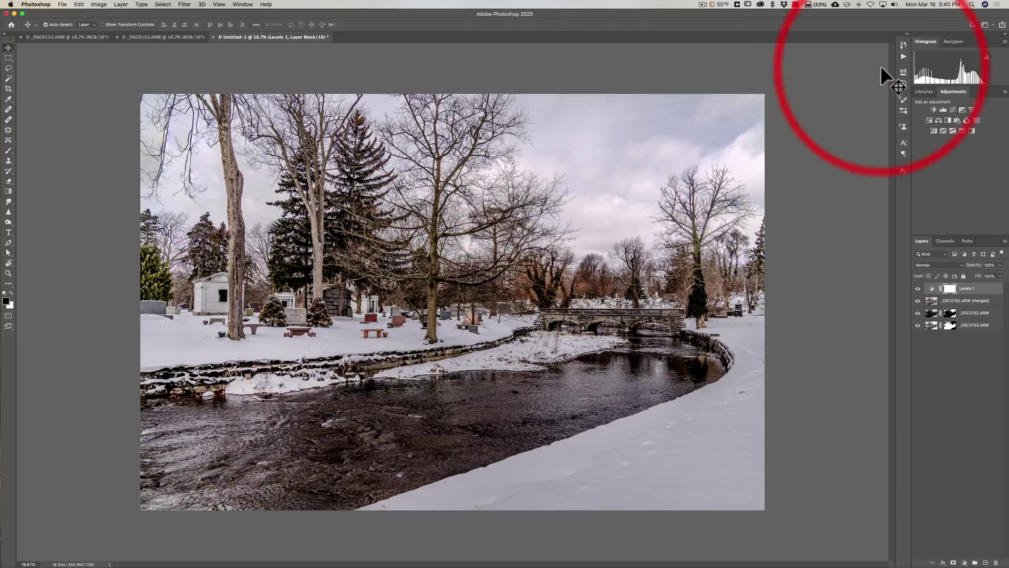